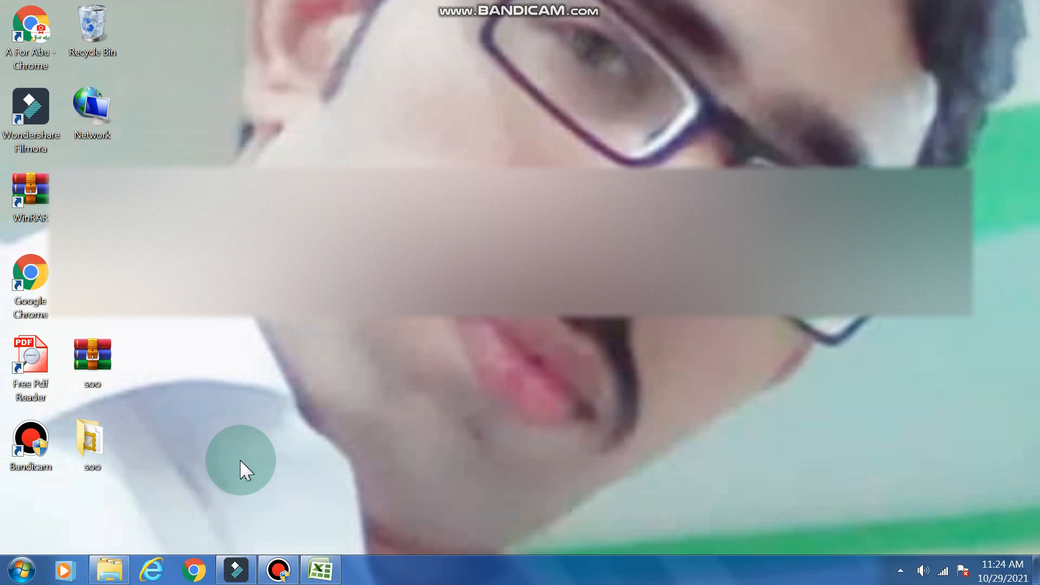
- Import the Youtube Income Reality video from Local Disk (E:) into My Album 2 in Wondershare Filmora
left_click(237, 572)
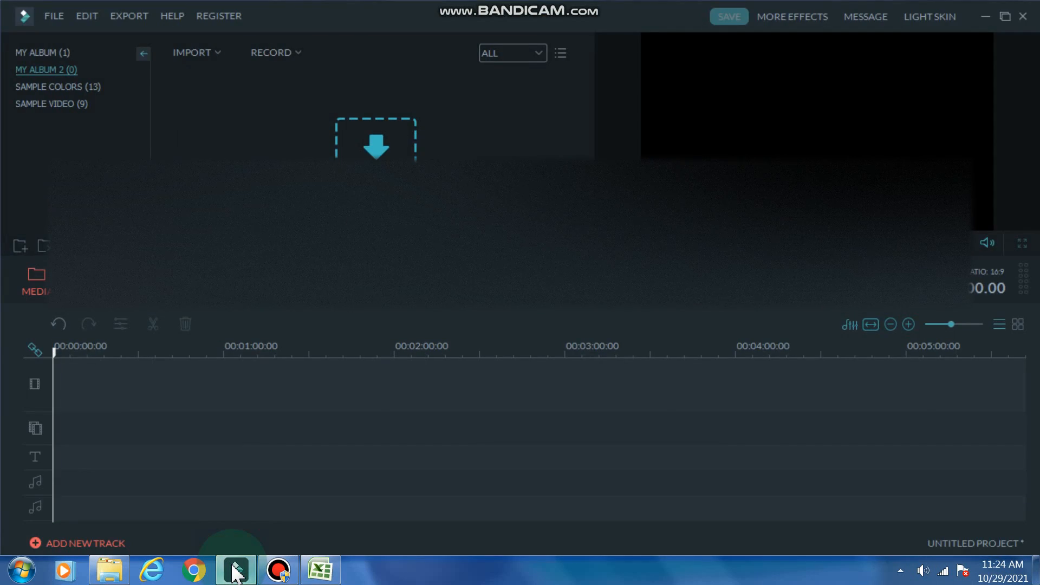
left_click(113, 572)
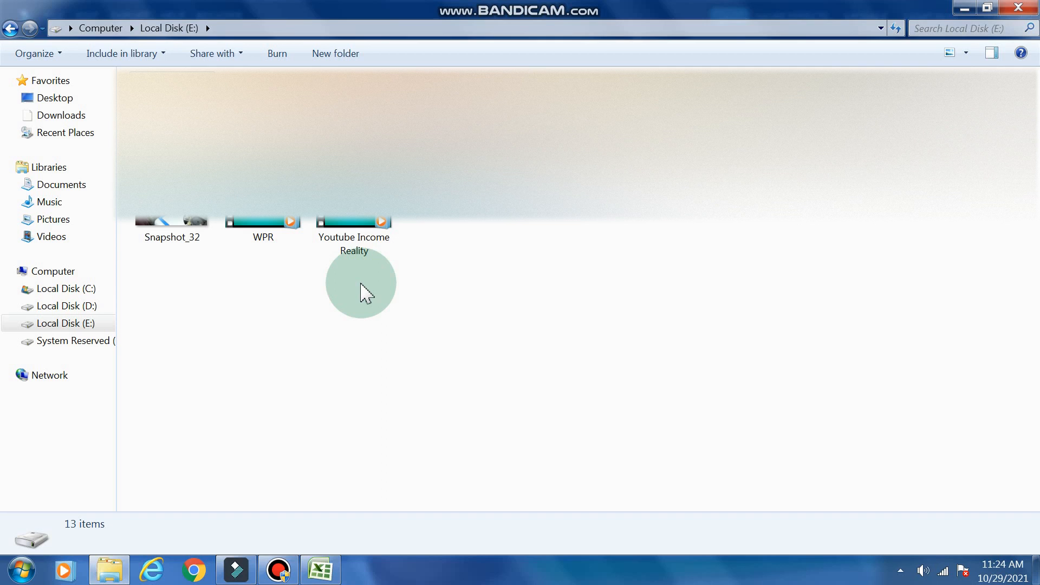
left_click_drag(355, 246, 207, 79)
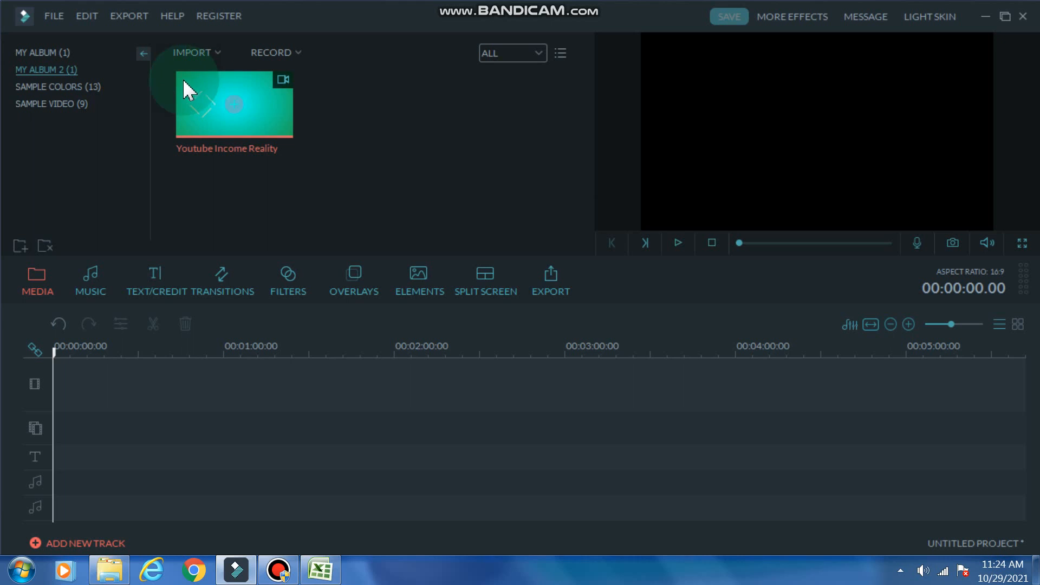
- Place the Youtube Income Reality clip at the start of the video track and preview its opening
left_click(184, 79)
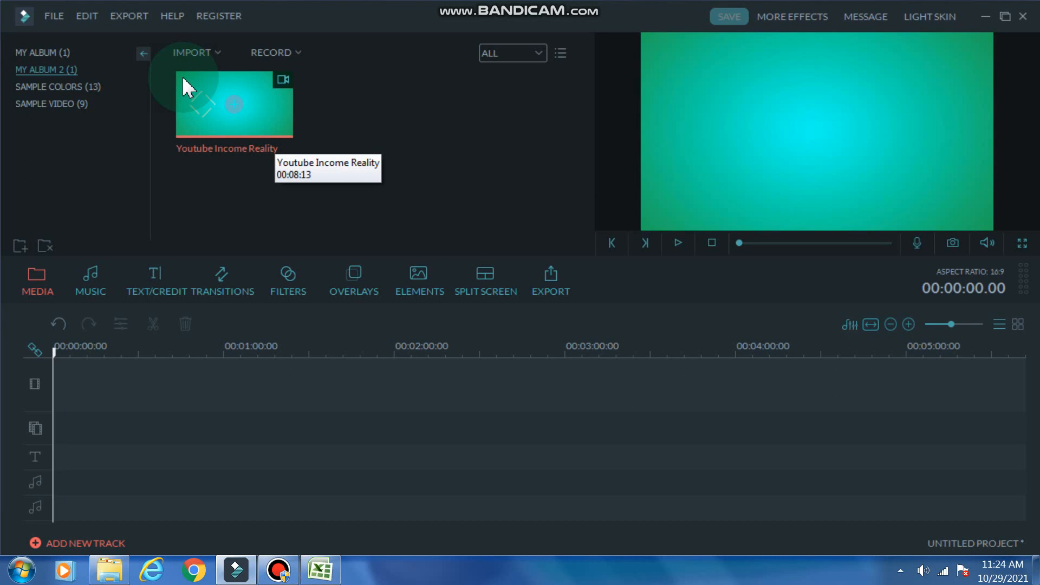
left_click_drag(182, 76, 127, 245)
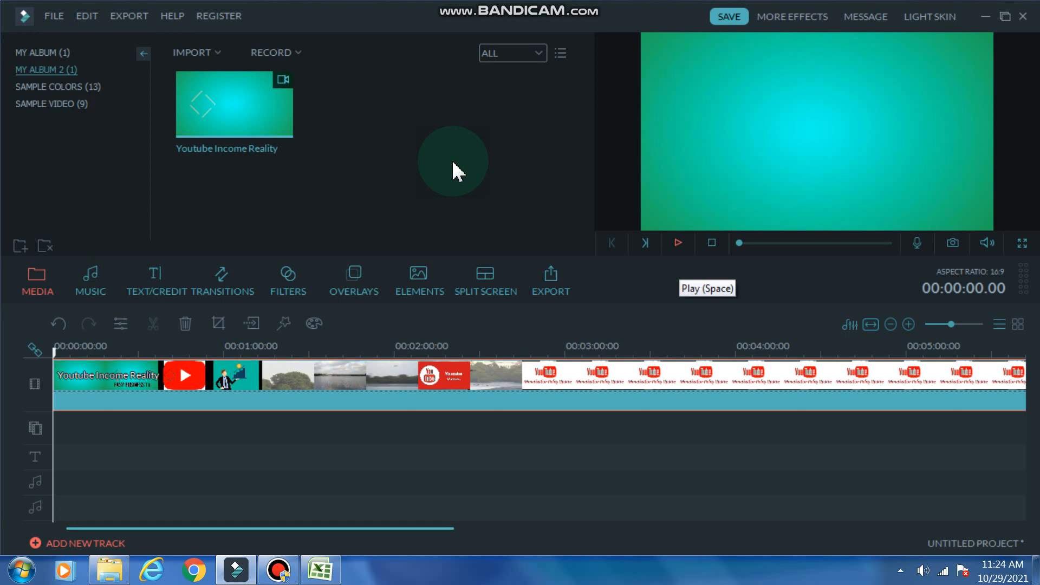
key("space")
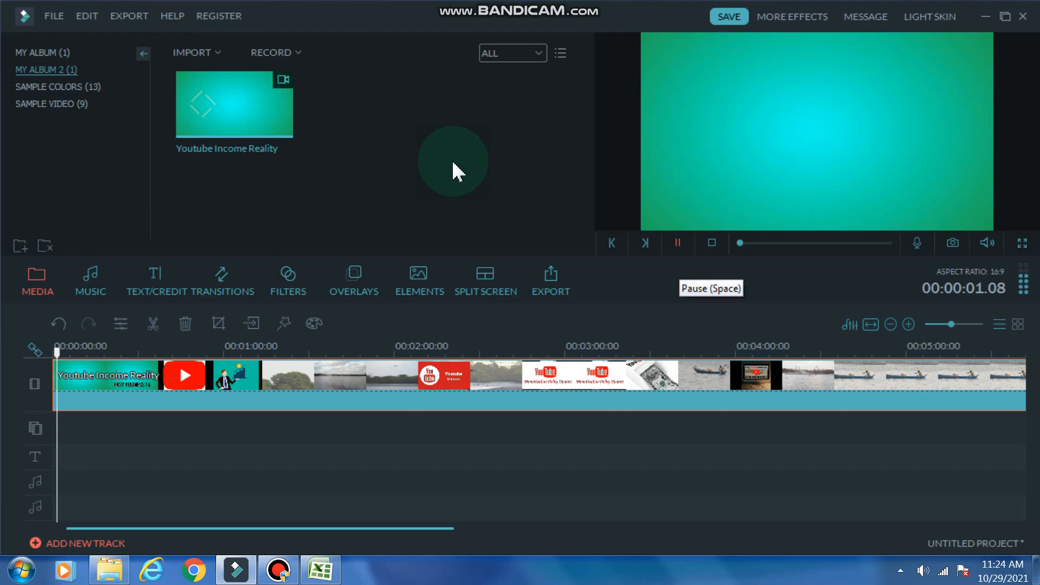
key("space")
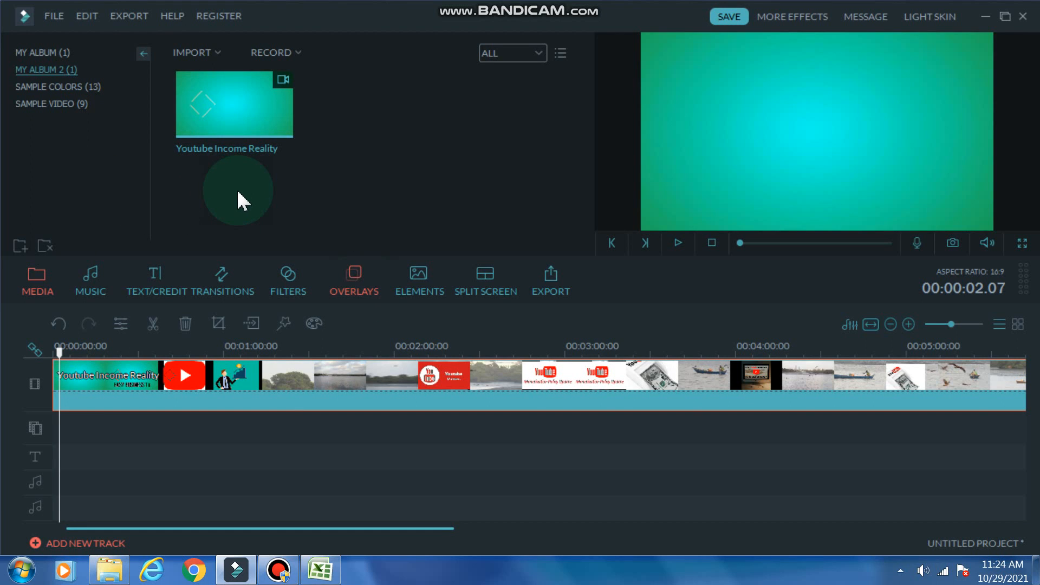
- Add the Bokeh 1 overlay to the effects track at 00:00:02.07 and preview it over the clip
left_click(357, 287)
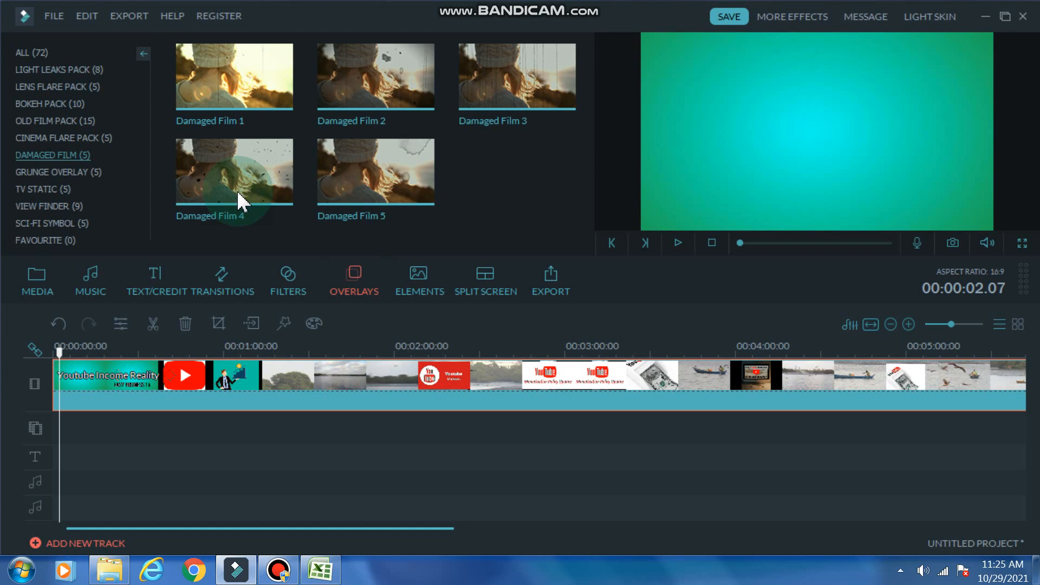
left_click(32, 52)
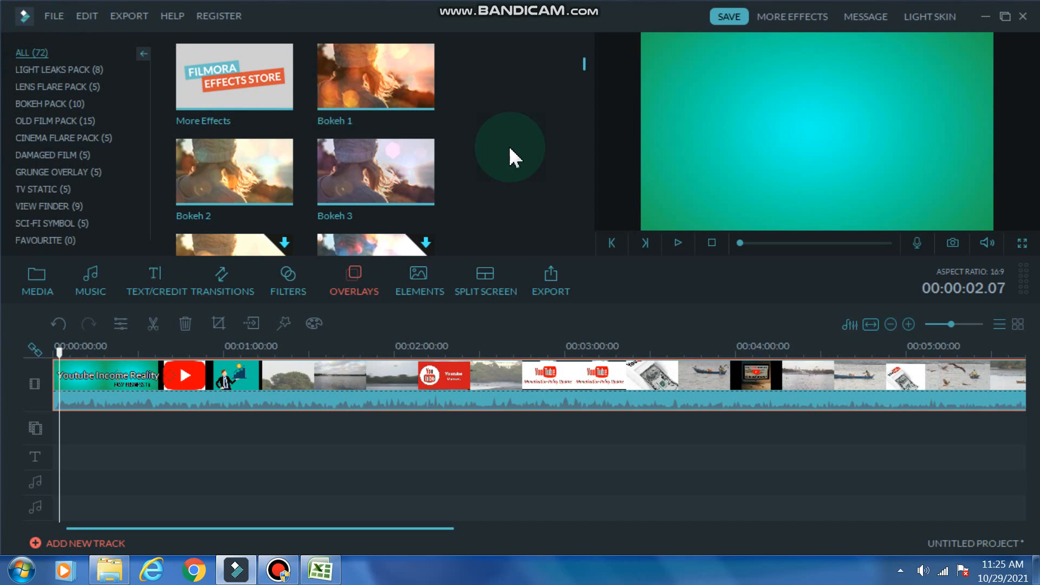
left_click(343, 80)
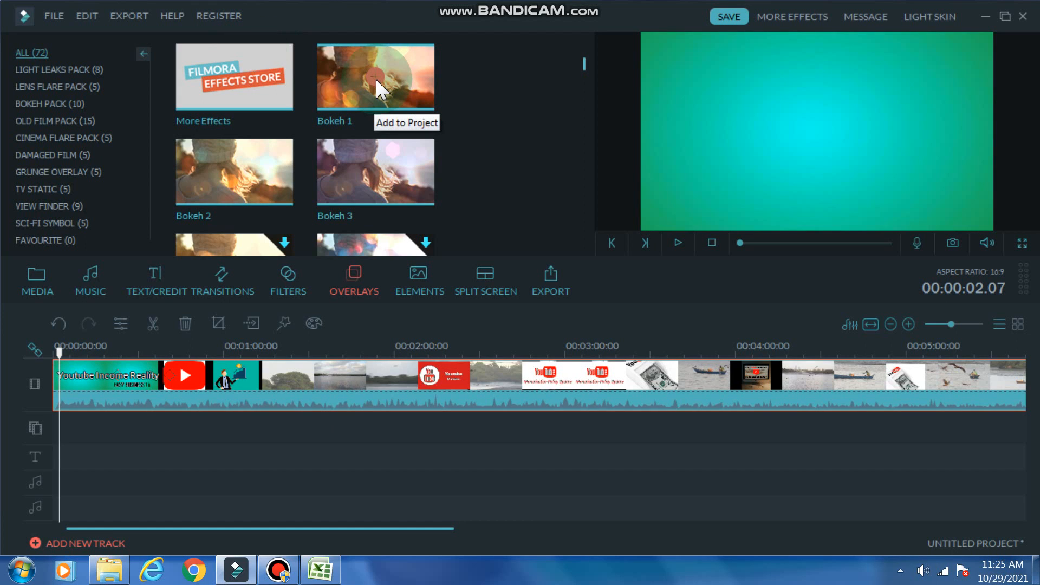
left_click(271, 58)
left_click_drag(265, 70, 40, 284)
left_click(329, 206)
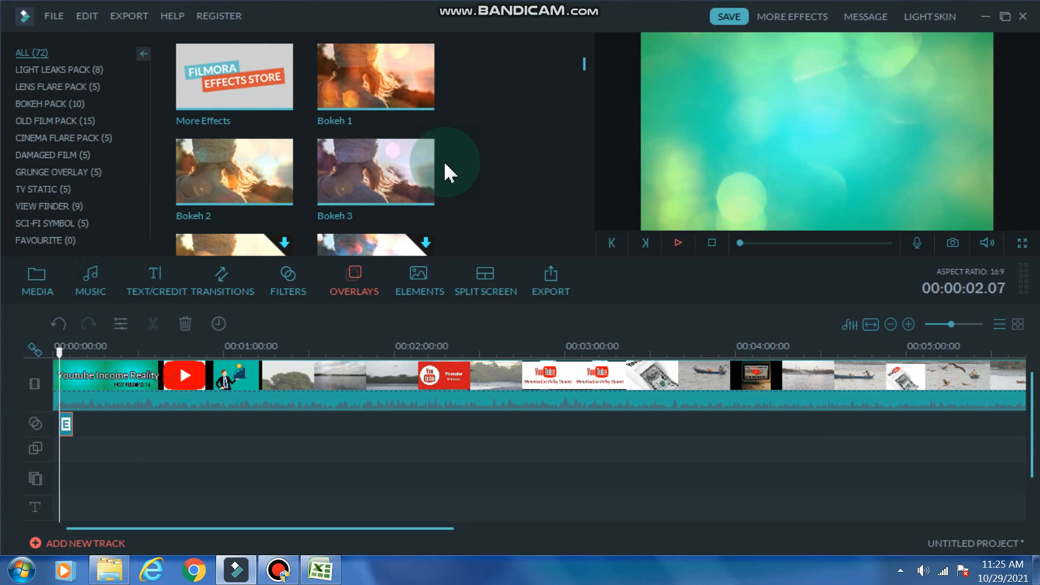
left_click(679, 243)
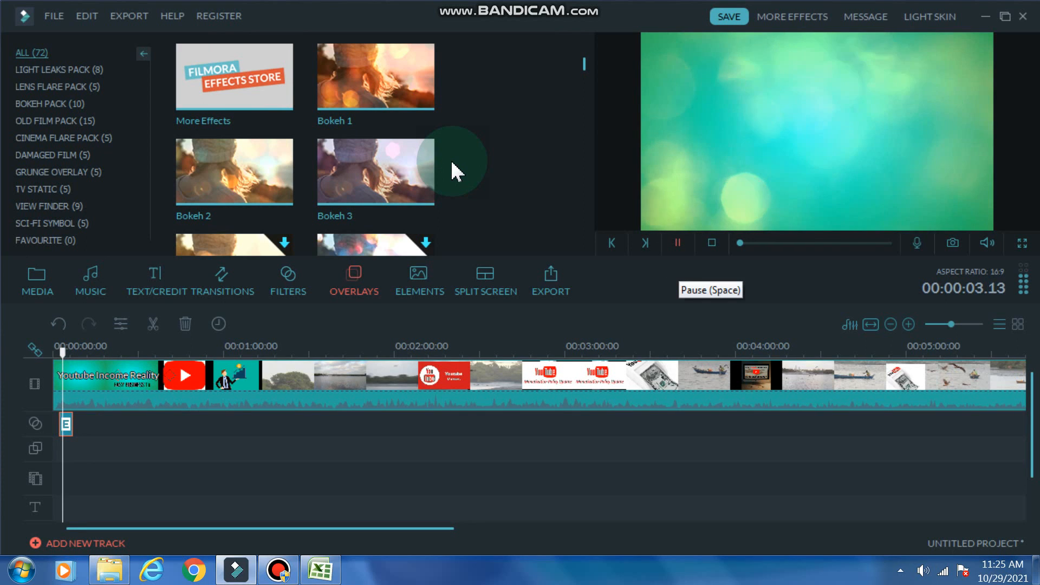
left_click(678, 243)
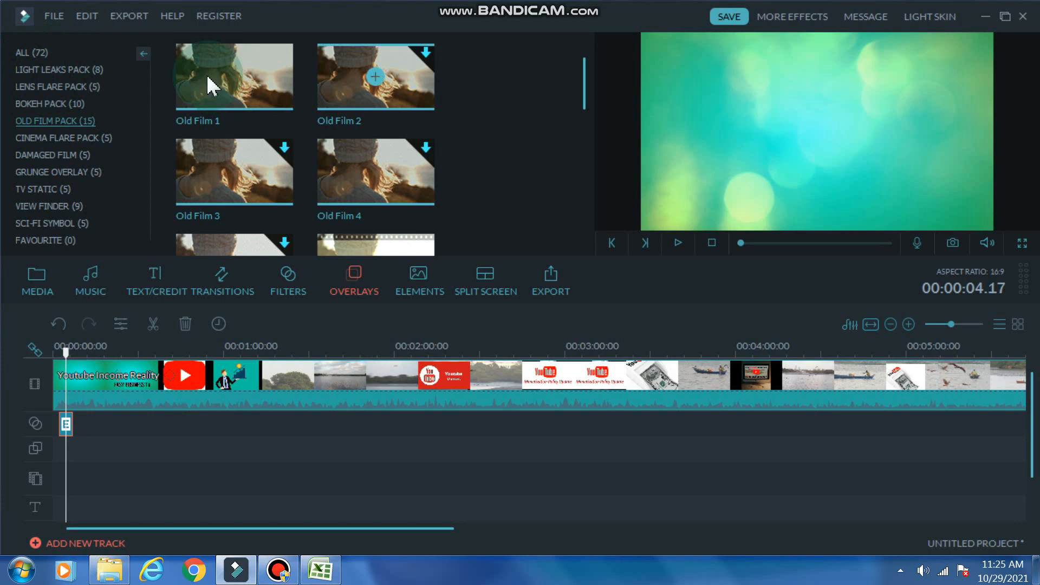
- Add the Old Film 1 overlay to the effects track at 00:00:12.21 and preview it
left_click_drag(184, 69, 60, 276)
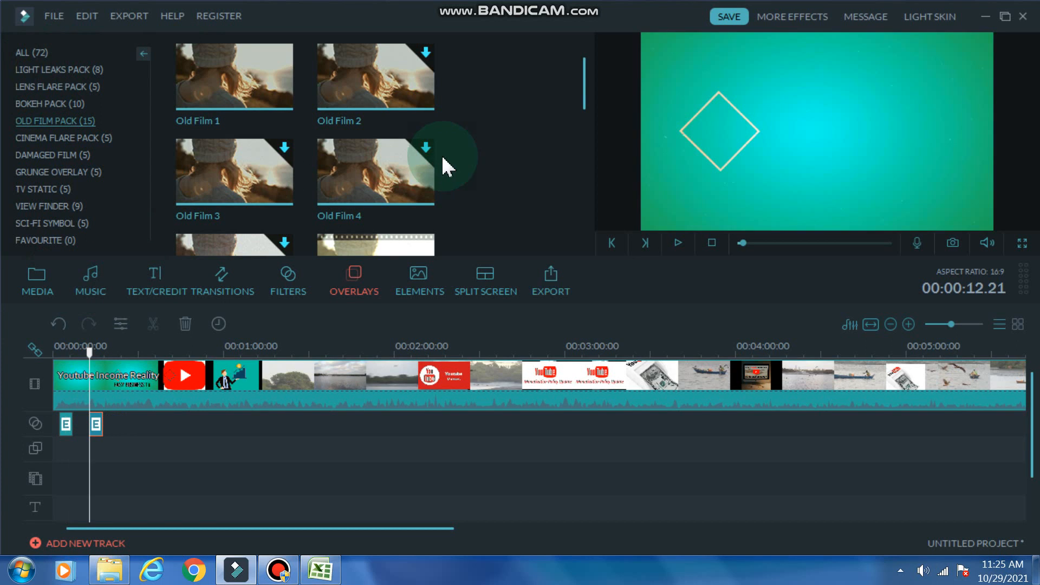
left_click(453, 163)
key("space")
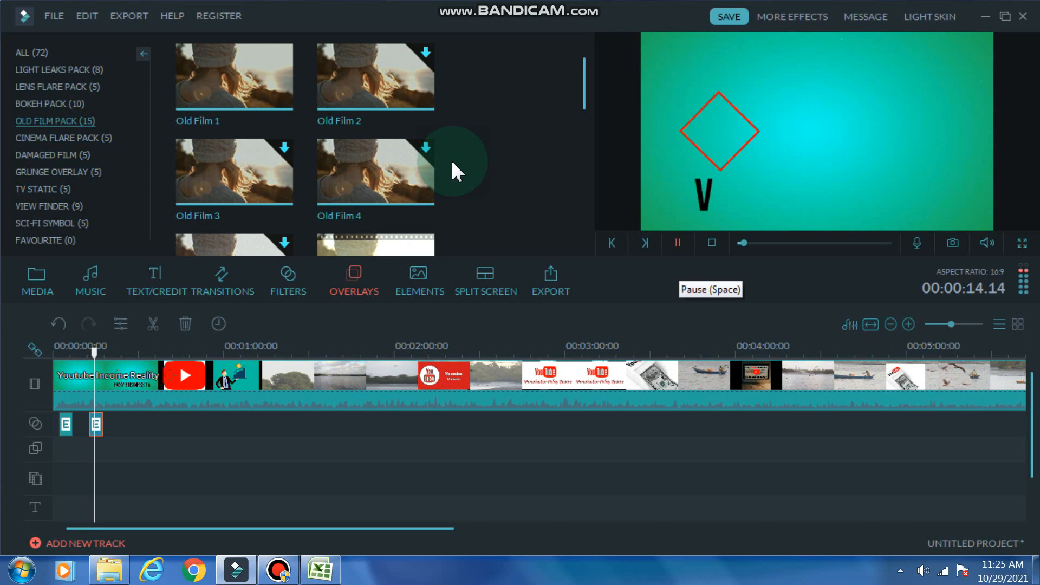
left_click(678, 243)
left_click(453, 163)
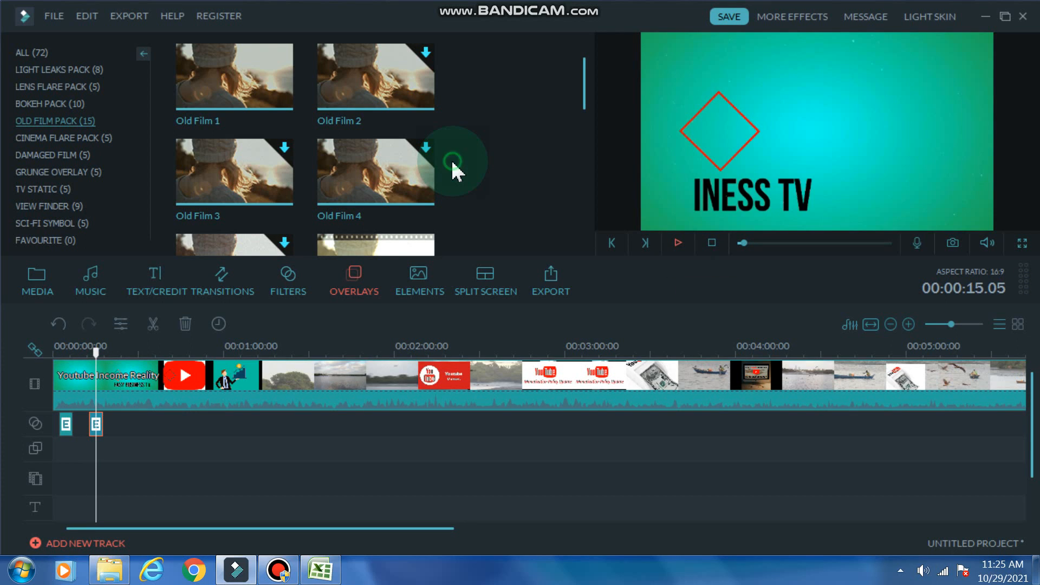
key("space")
key("space")
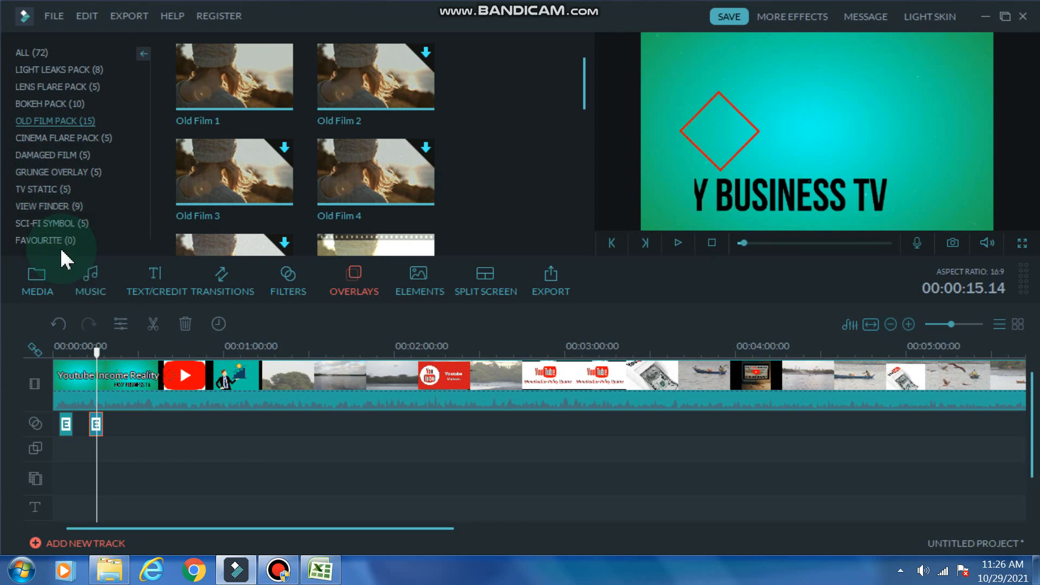
- Extend the Bokeh 1 overlay to end at 00:00:27.24 and delete the Old Film 1 overlay from the timeline
left_click(46, 283)
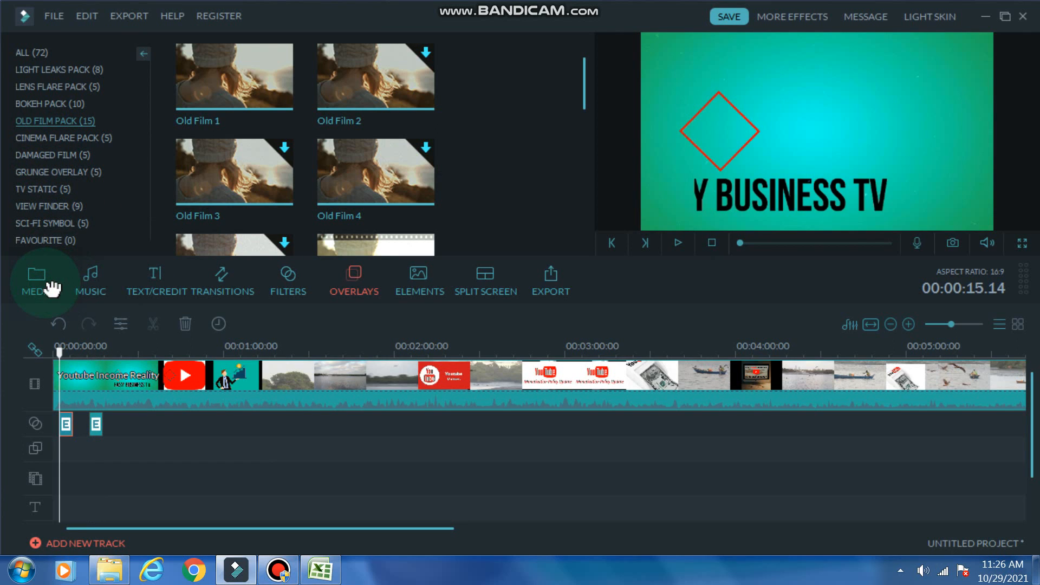
left_click_drag(48, 282, 86, 281)
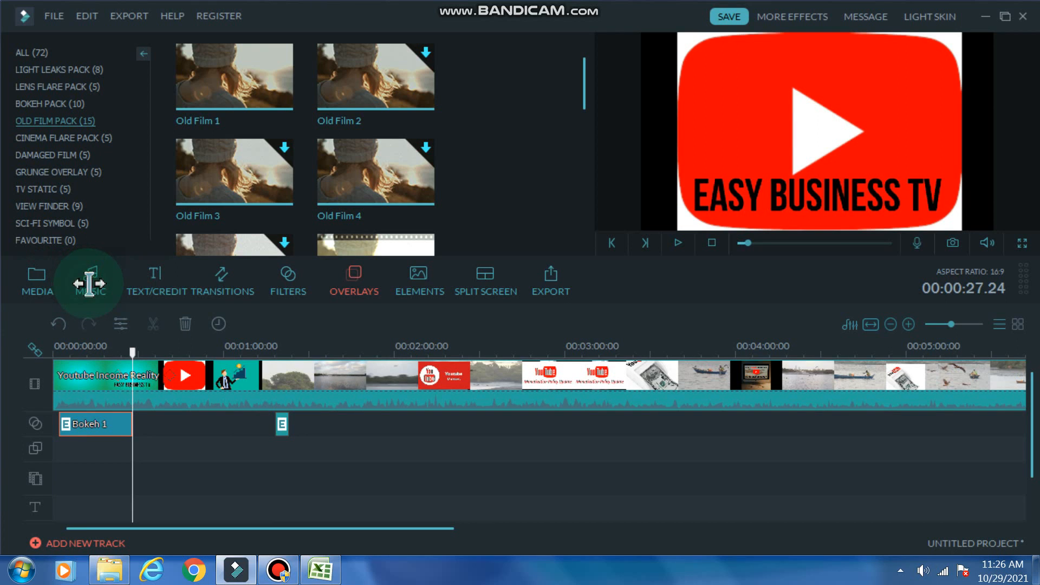
left_click_drag(85, 283, 132, 428)
right_click(282, 427)
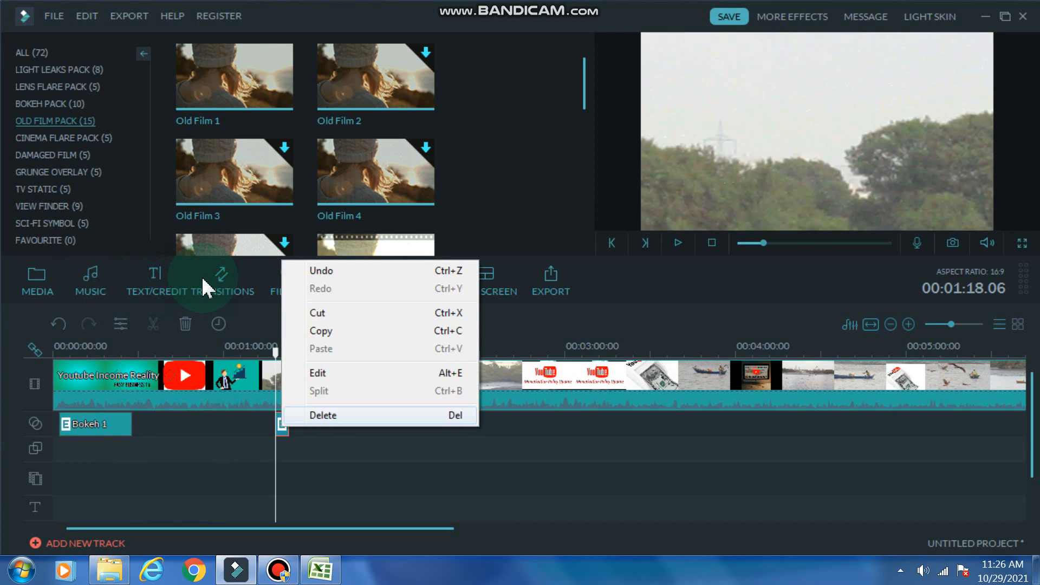
key("Return")
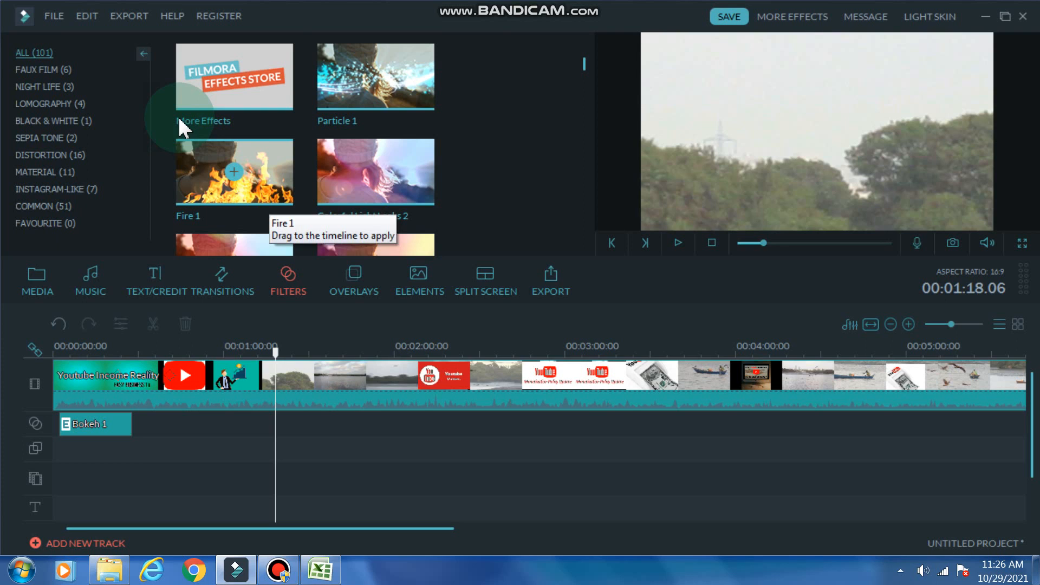
- Add the Fire 1 filter to the effects track at 00:01:03.17 and preview it
left_click_drag(163, 195, 149, 274)
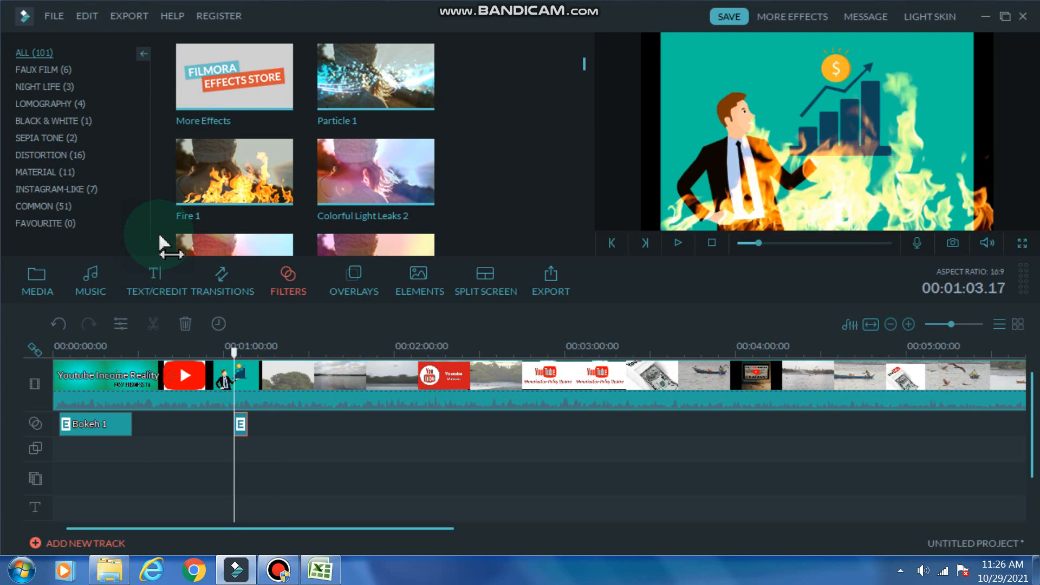
key("space")
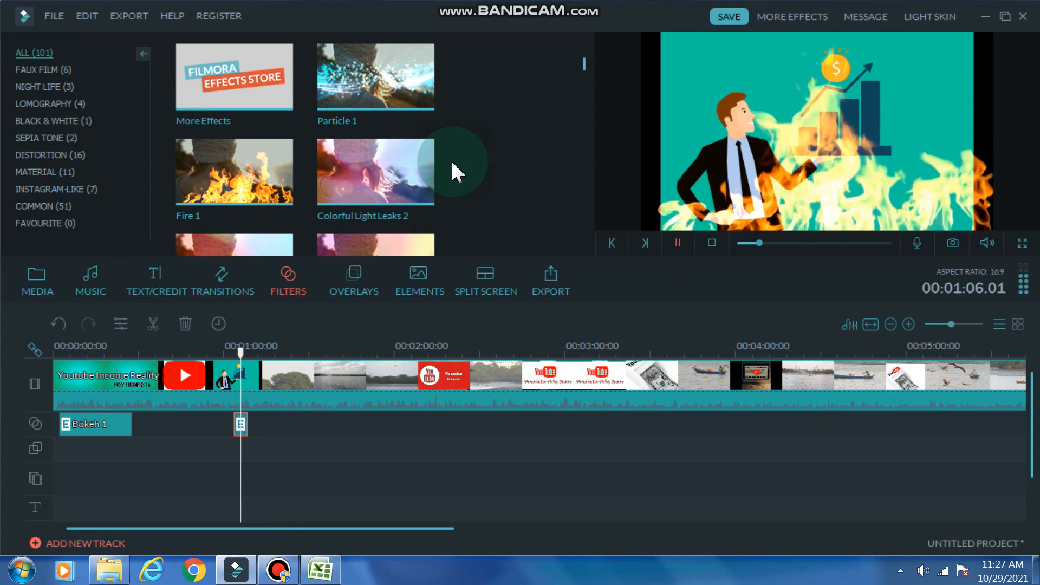
key("space")
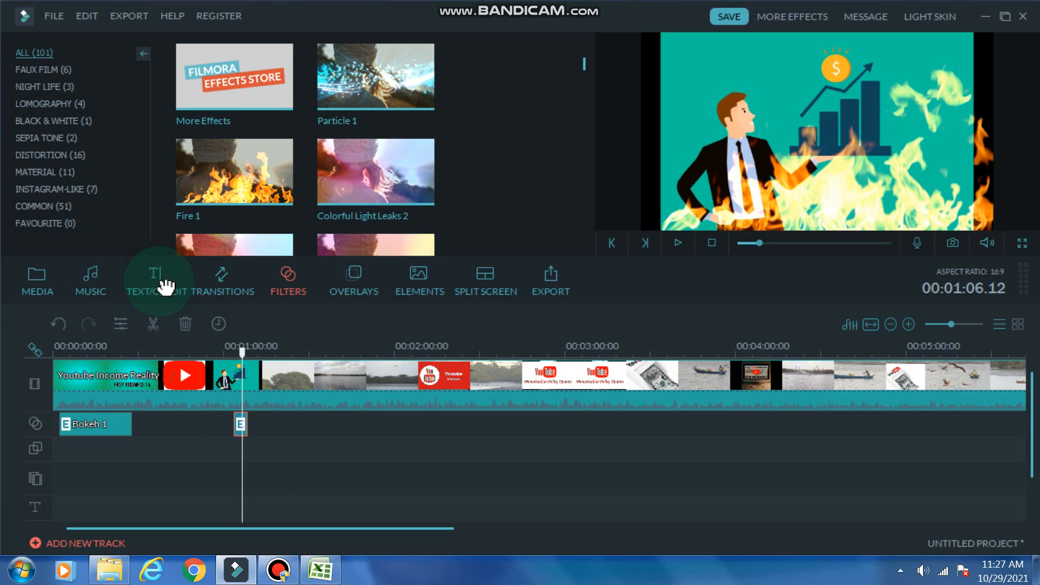
- Move the Fire 1 filter to start at 00:01:18.20, preview it, and extend it to end at 00:01:30.10
left_click_drag(239, 423, 273, 424)
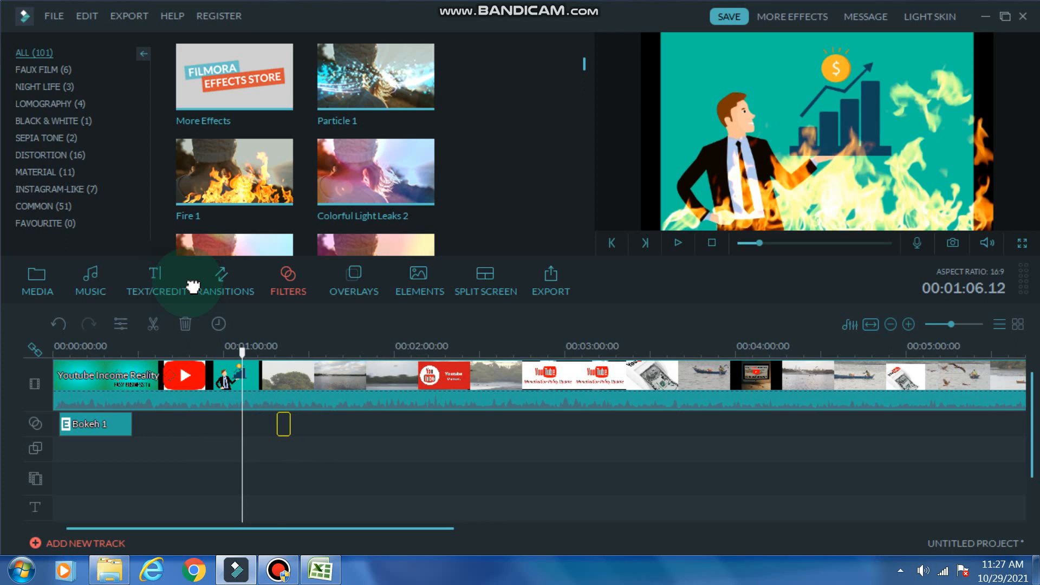
left_click_drag(193, 286, 194, 287)
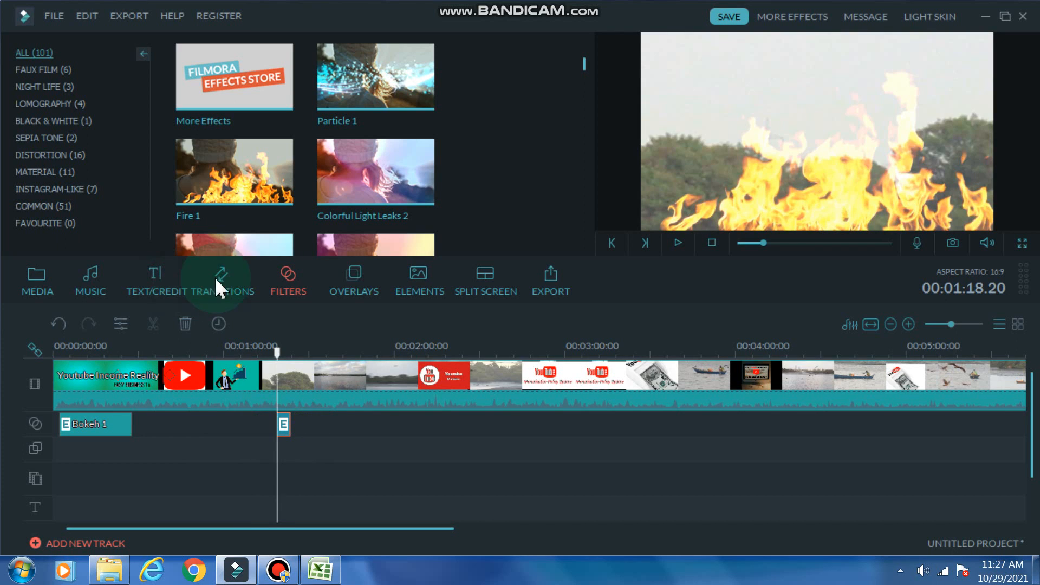
key("space")
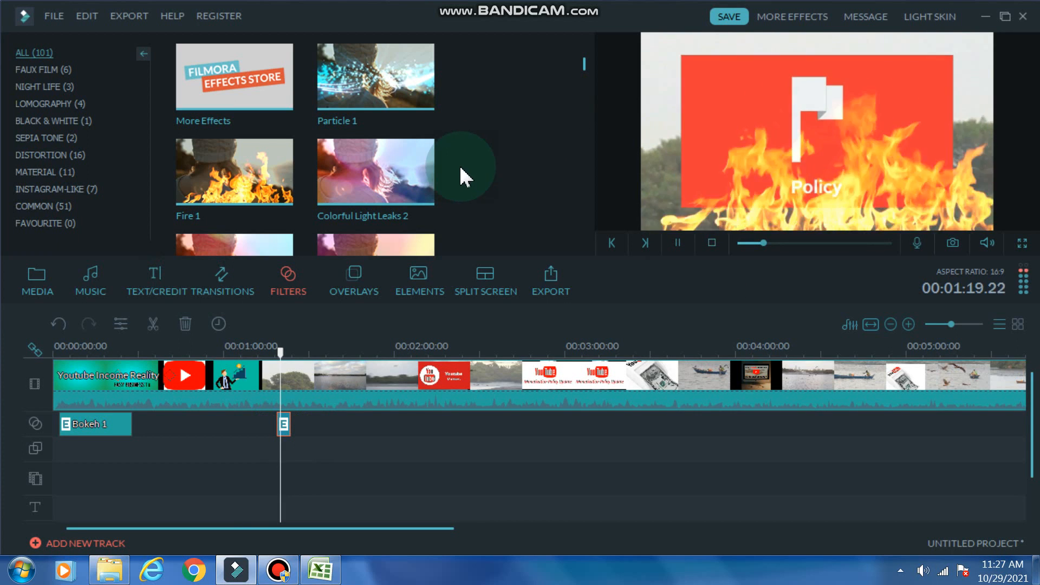
key("space")
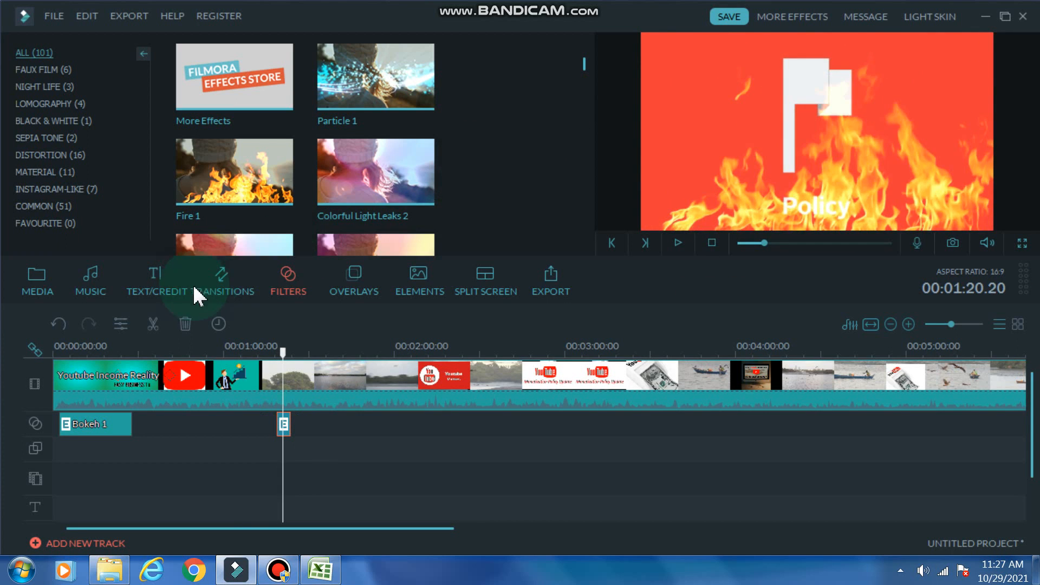
mouse_move(196, 291)
left_mouse_down()
mouse_move(195, 281)
mouse_move(220, 281)
mouse_move(205, 282)
left_mouse_up()
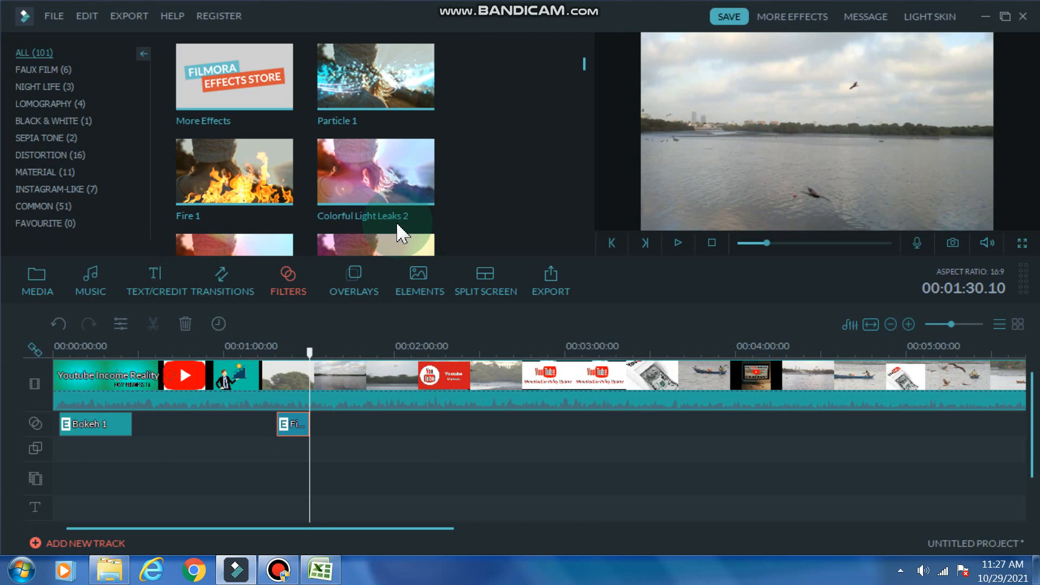
- View the project's export output settings and close them without exporting
key("ctrl+e")
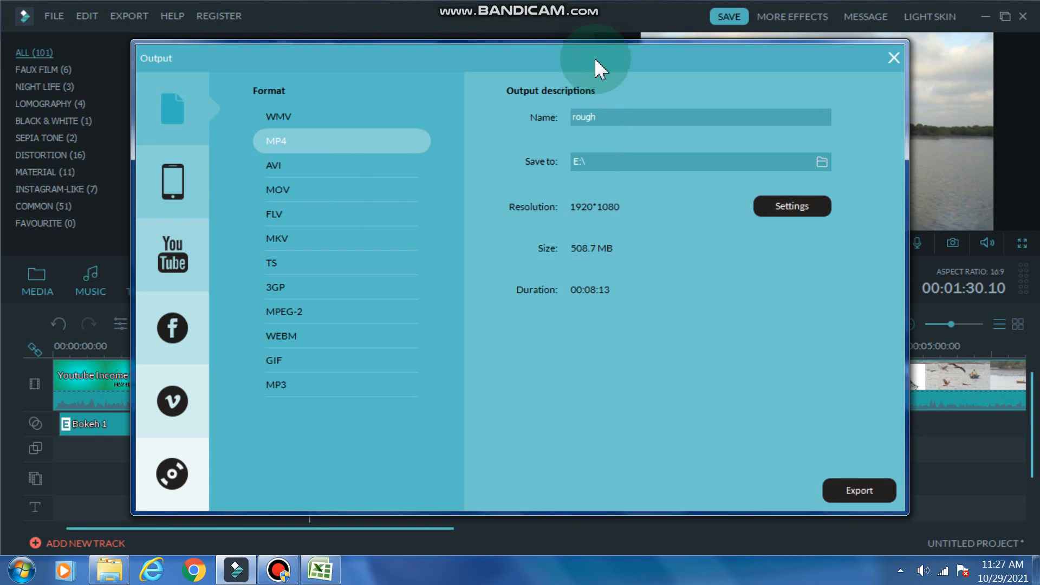
left_click(596, 35)
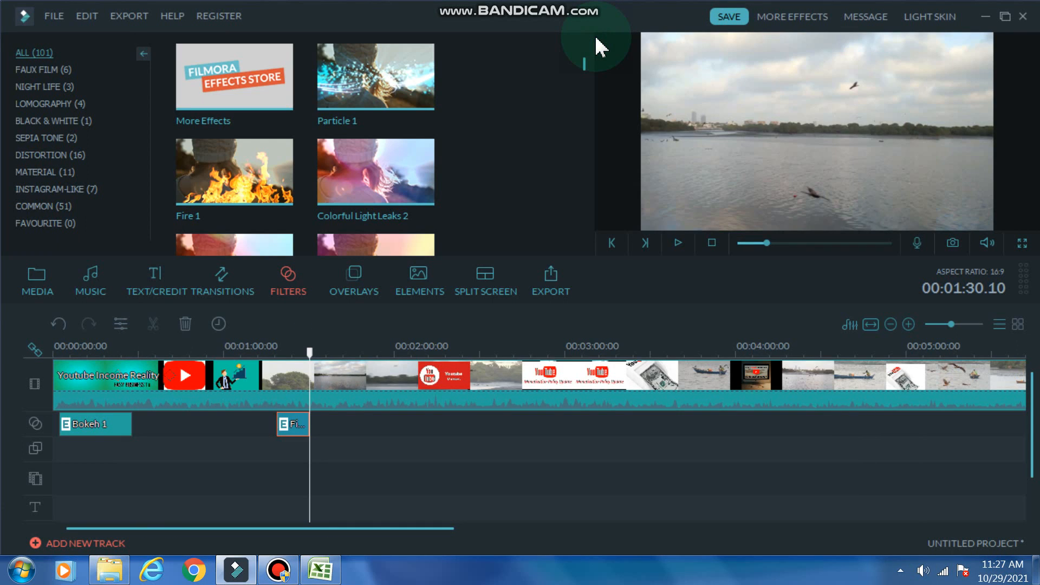